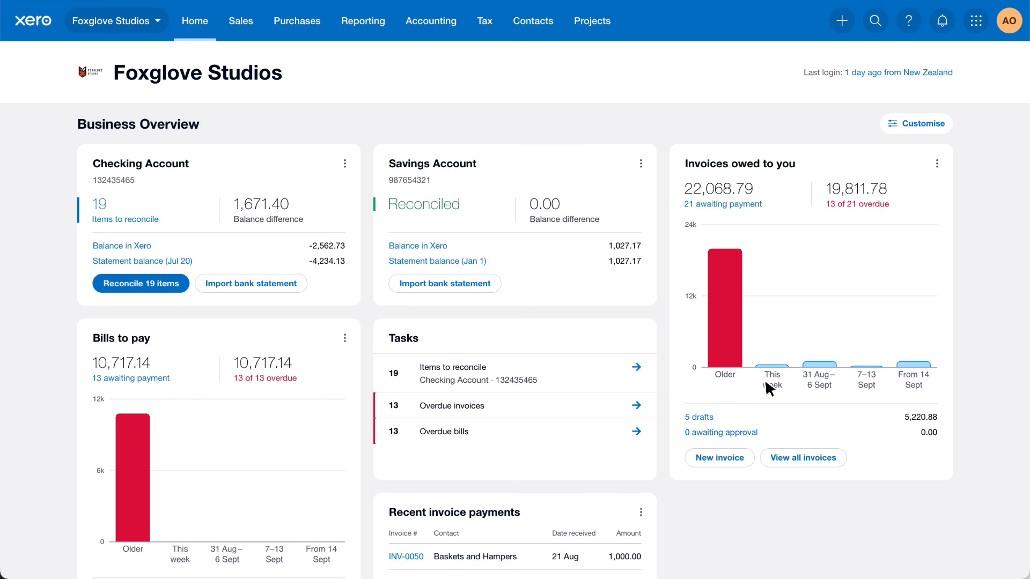
Step: Start a new sales invoice from the list of invoices
left_click(849, 31)
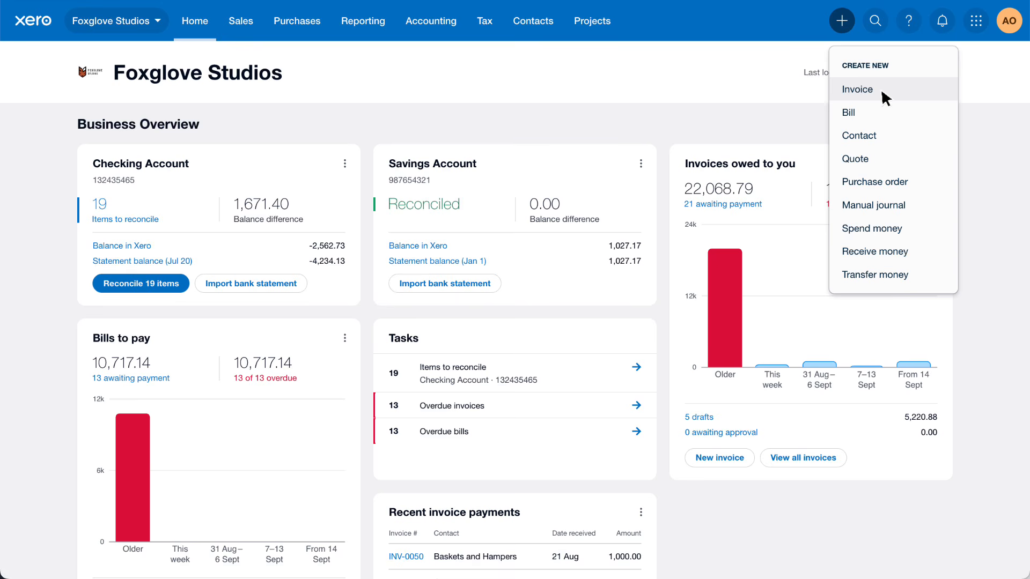
left_click(255, 30)
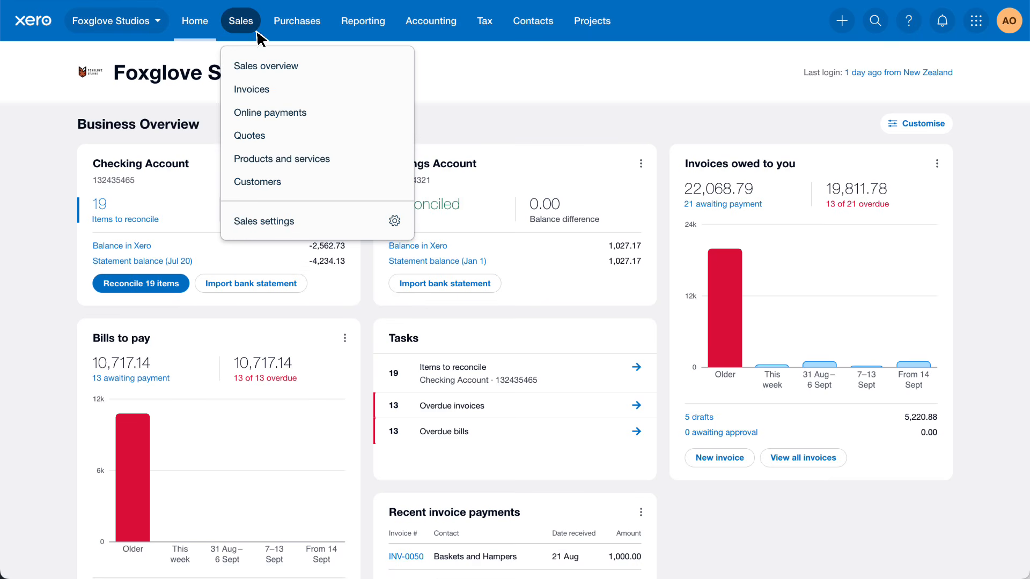
left_click(283, 89)
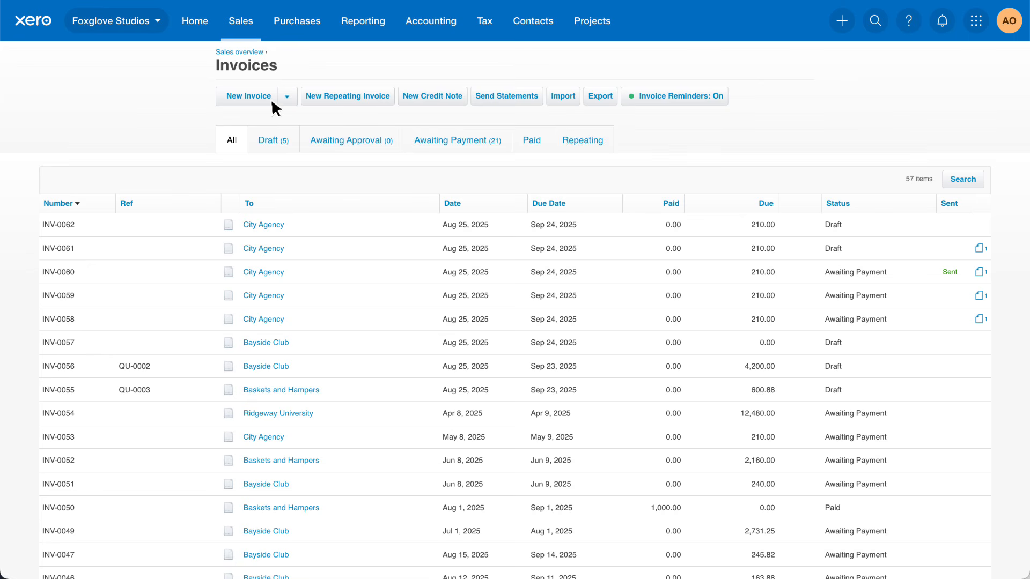
left_click(271, 102)
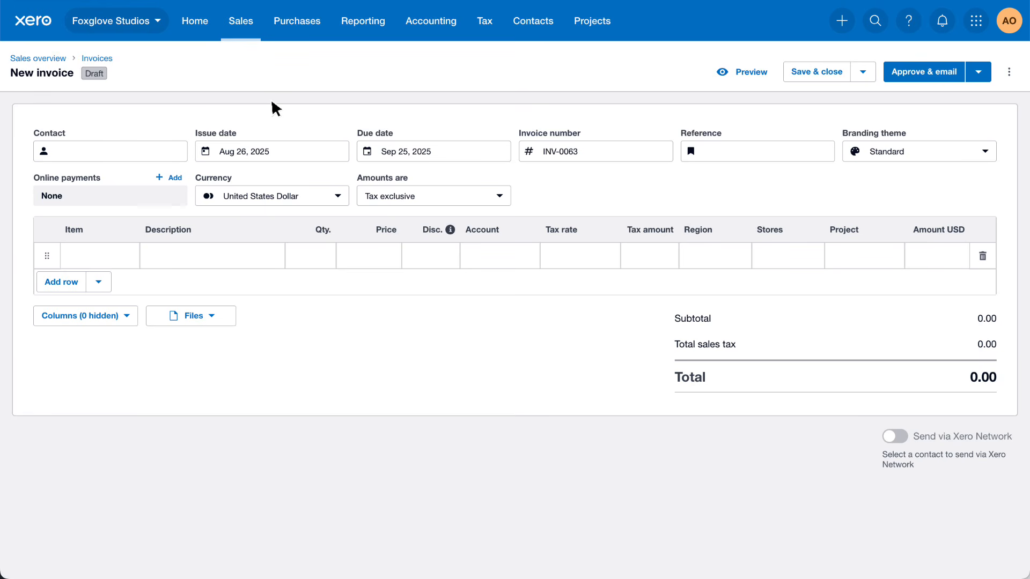
Step: Set the invoice's contact to the existing customer Baskets and Hampers
left_click(179, 153)
type("Baskets")
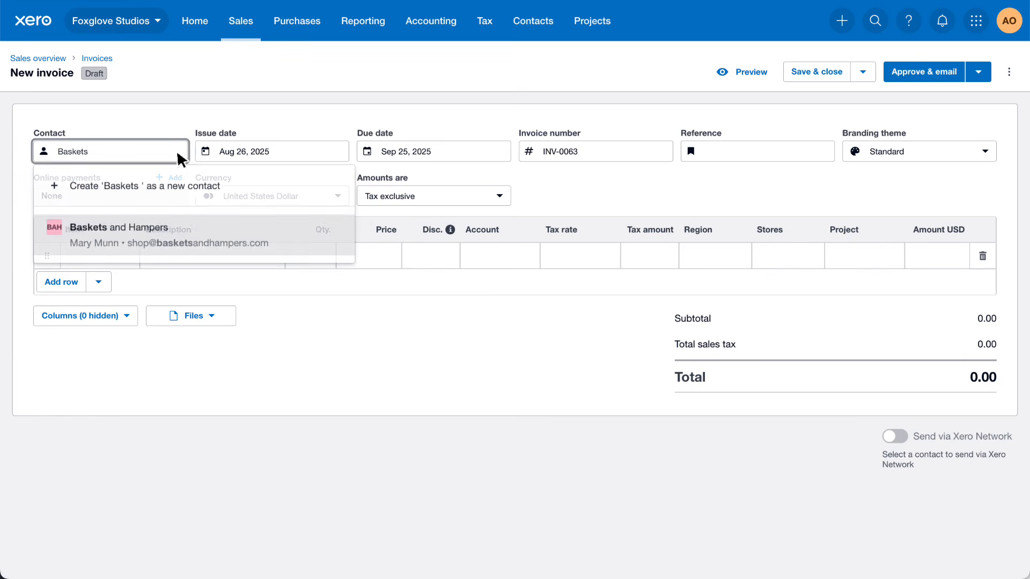
left_click(287, 246)
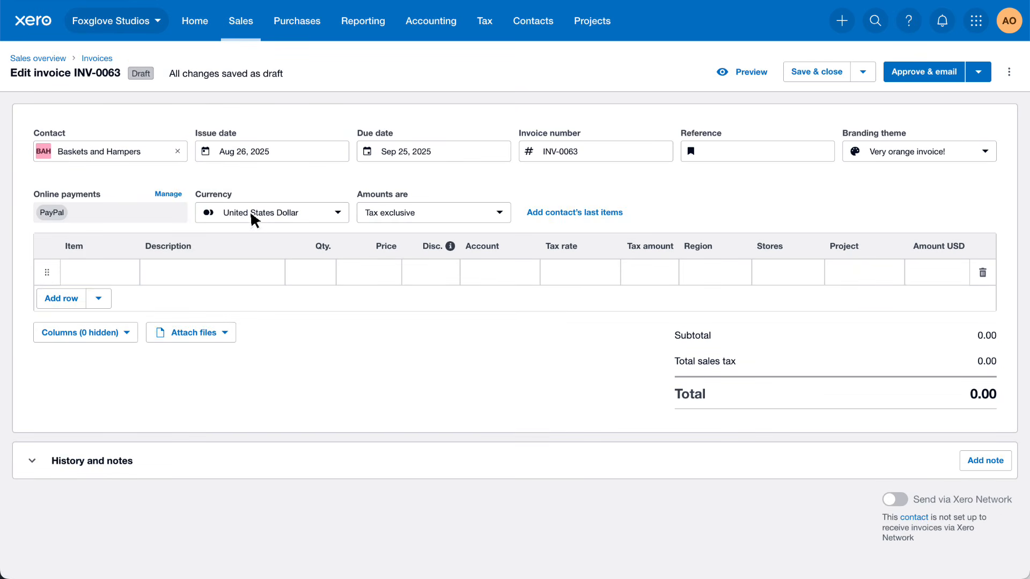
Step: Display the contact's delivery address on the invoice, and review the editable contact details without changing them
left_click(166, 151)
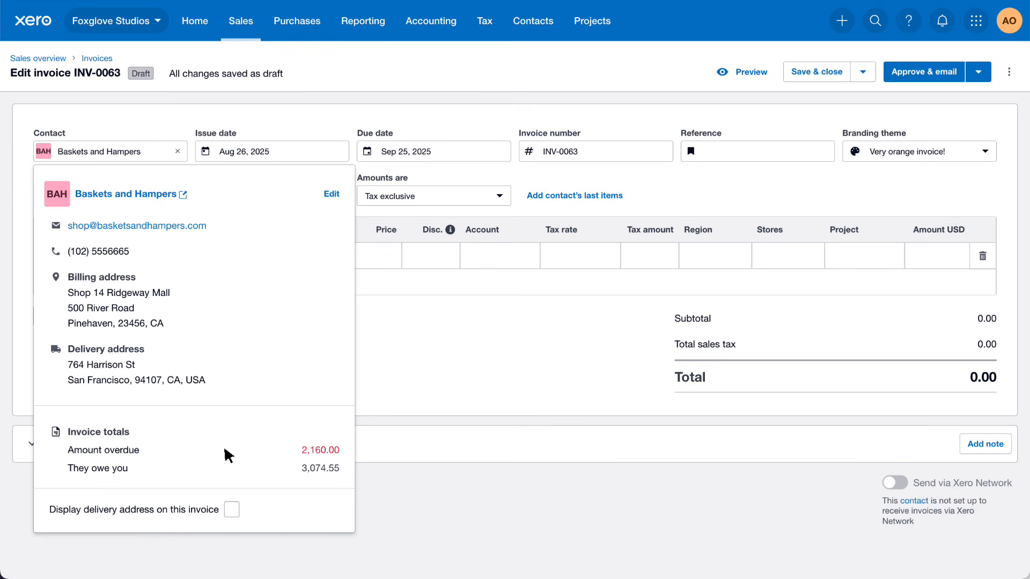
left_click(233, 509)
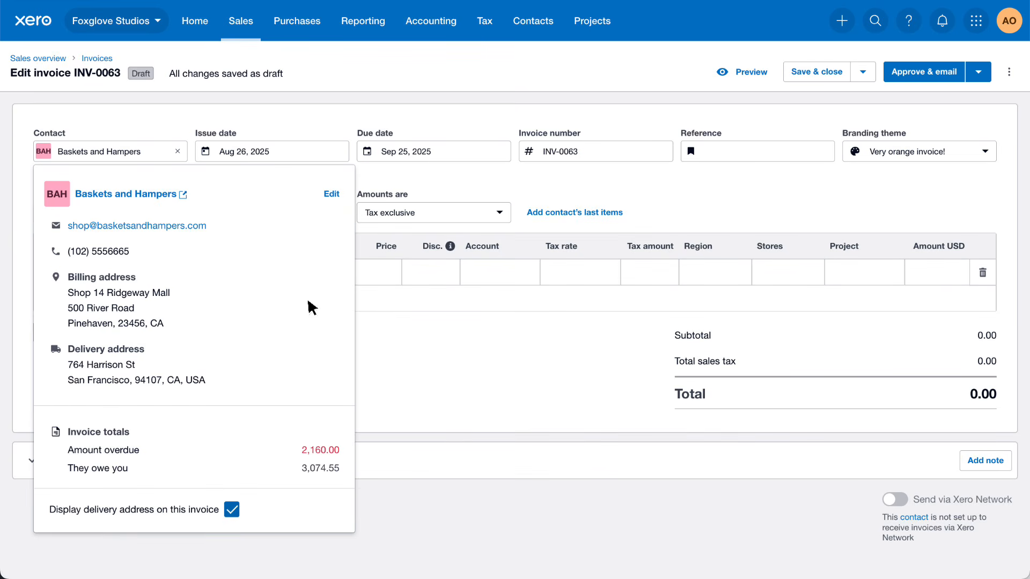
left_click(332, 194)
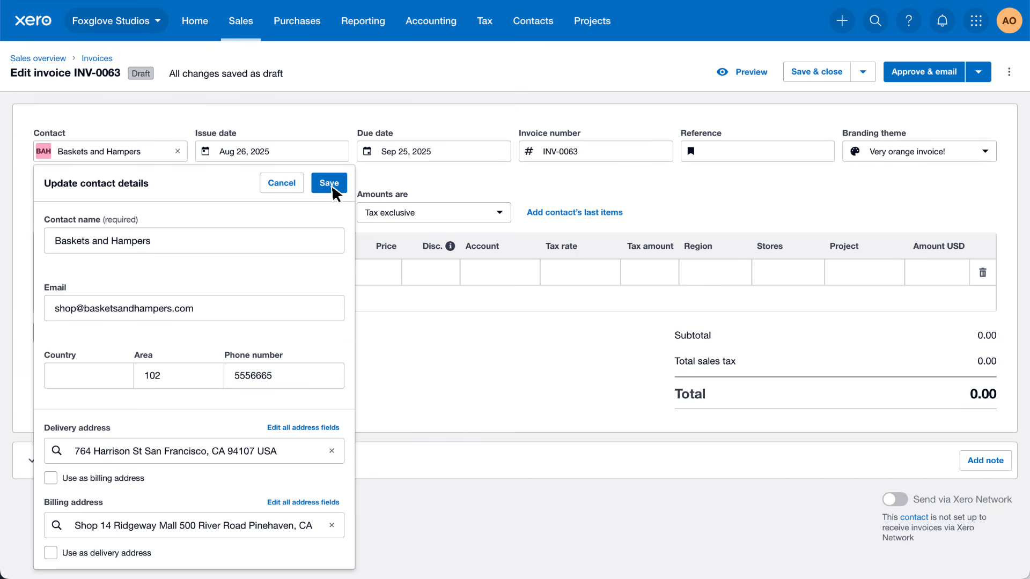
left_click(298, 187)
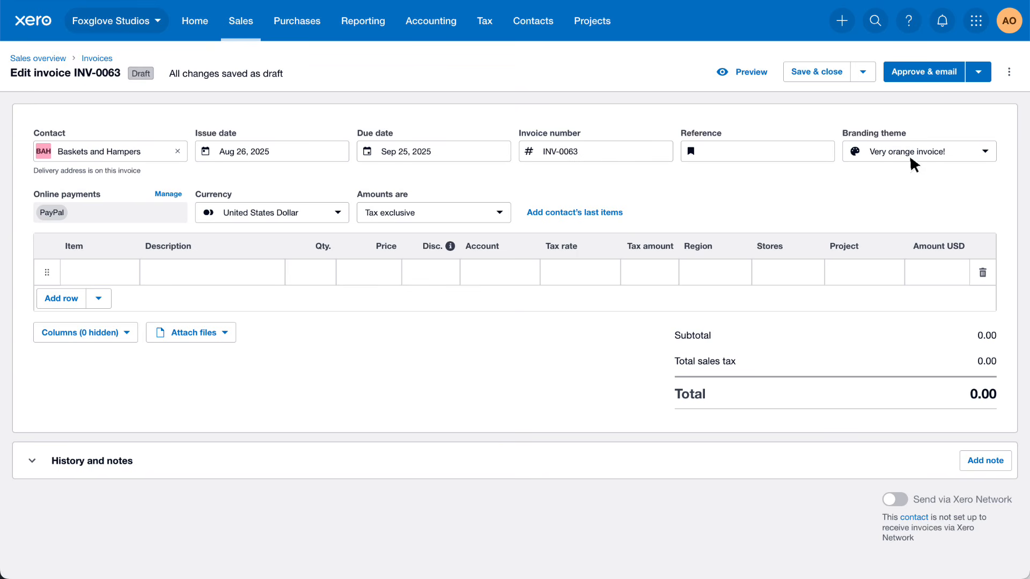
Step: Set the invoice's branding theme to Special Projects and check the tax treatment options, keeping amounts tax exclusive
left_click(986, 151)
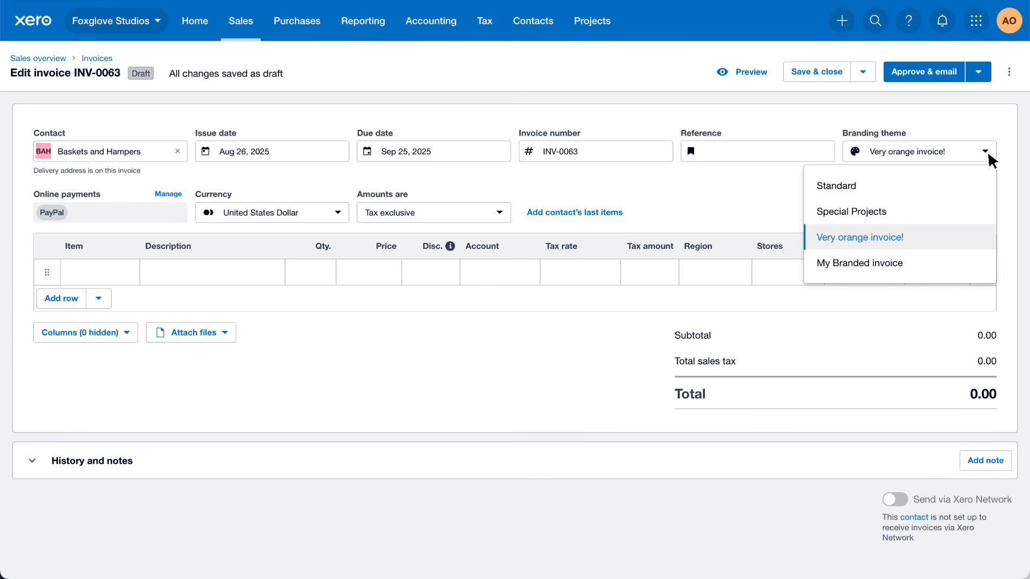
left_click(899, 219)
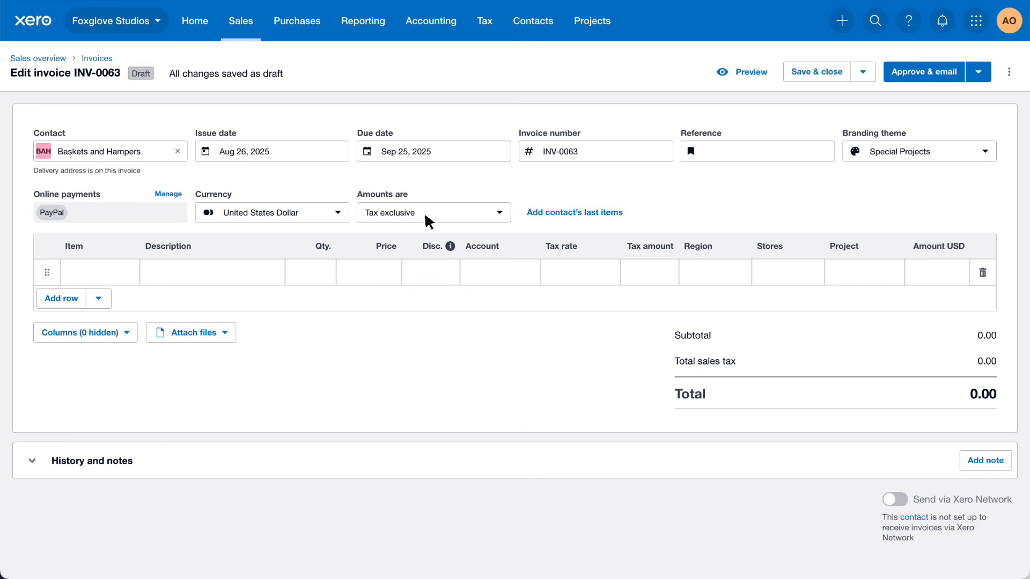
left_click(500, 213)
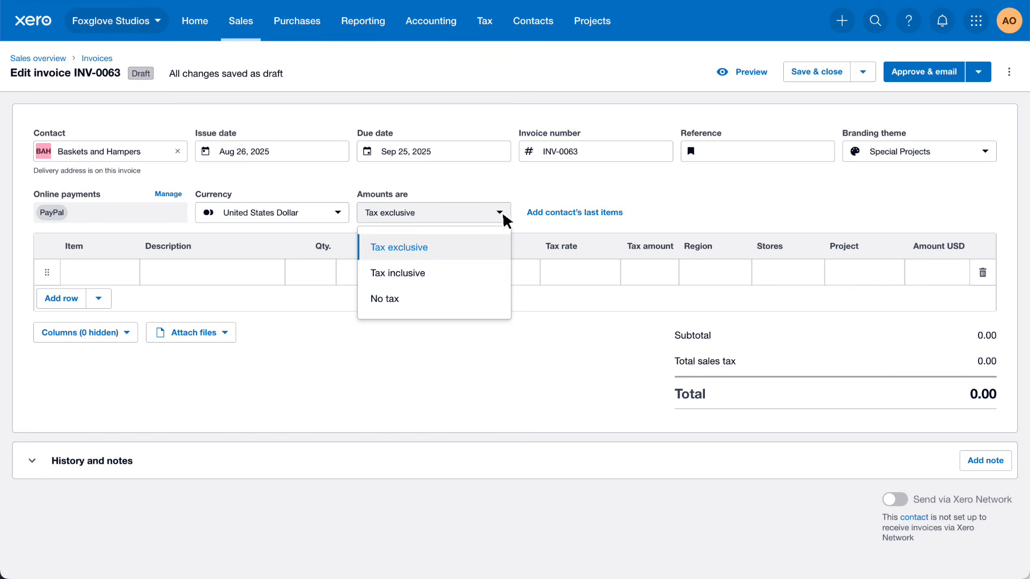
left_click(514, 217)
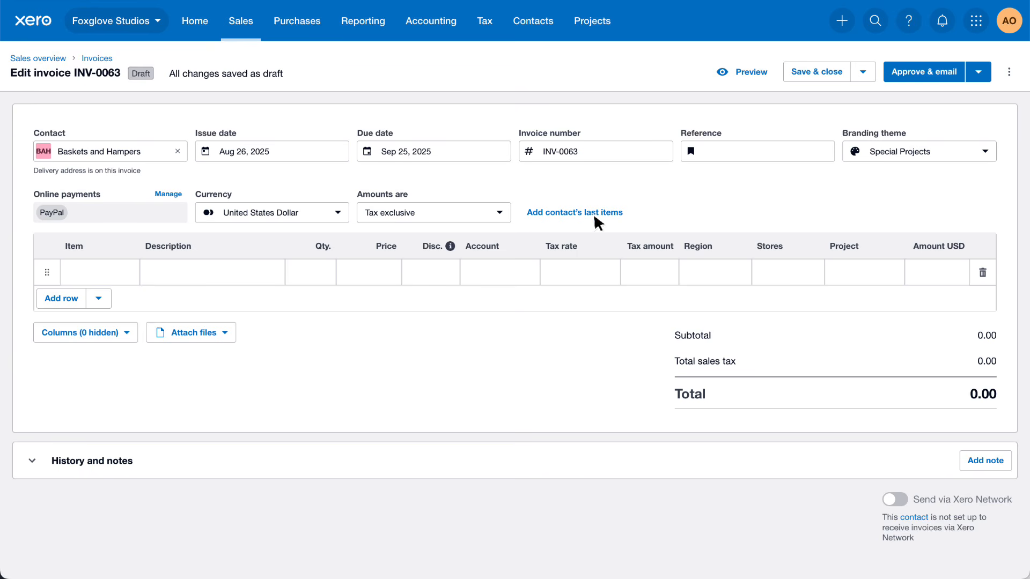
Step: Add the contact's last items to the invoice and delete the empty line below them
left_click(623, 213)
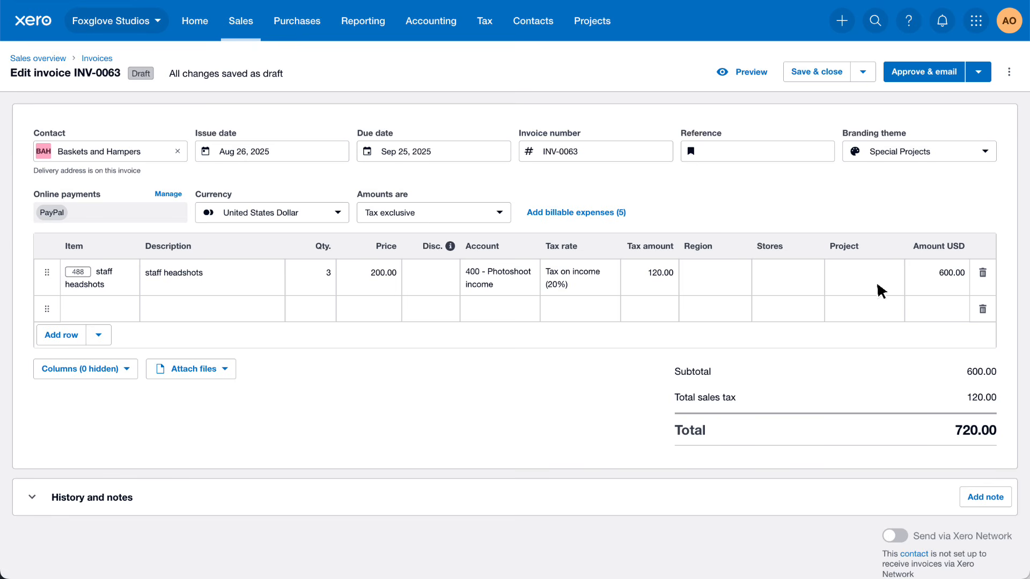
left_click(982, 309)
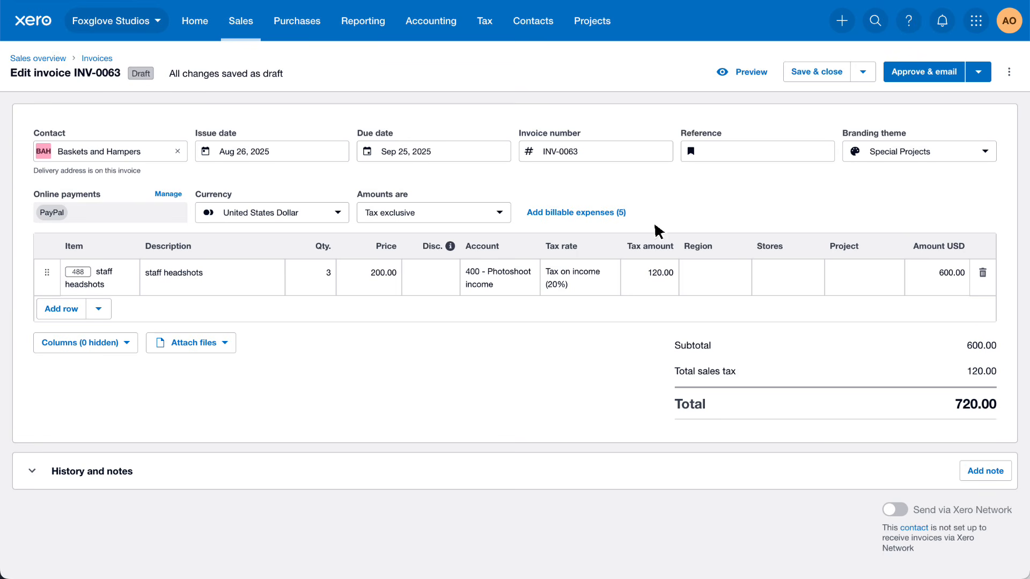
Step: Add the billable photoshoot prop expenses for costume, sashes, caps and gowns to the invoice as one item
left_click(622, 213)
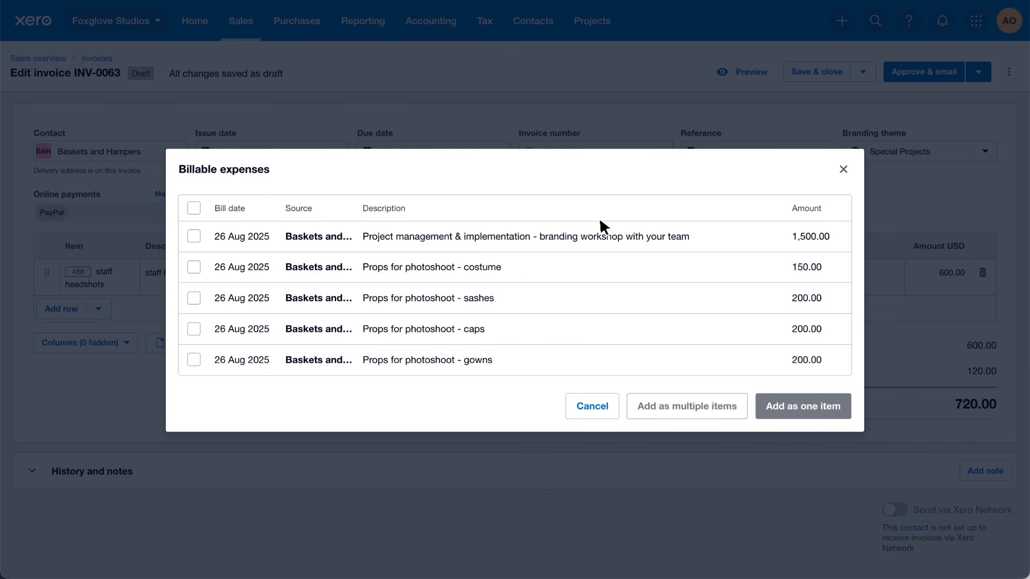
left_click(195, 267)
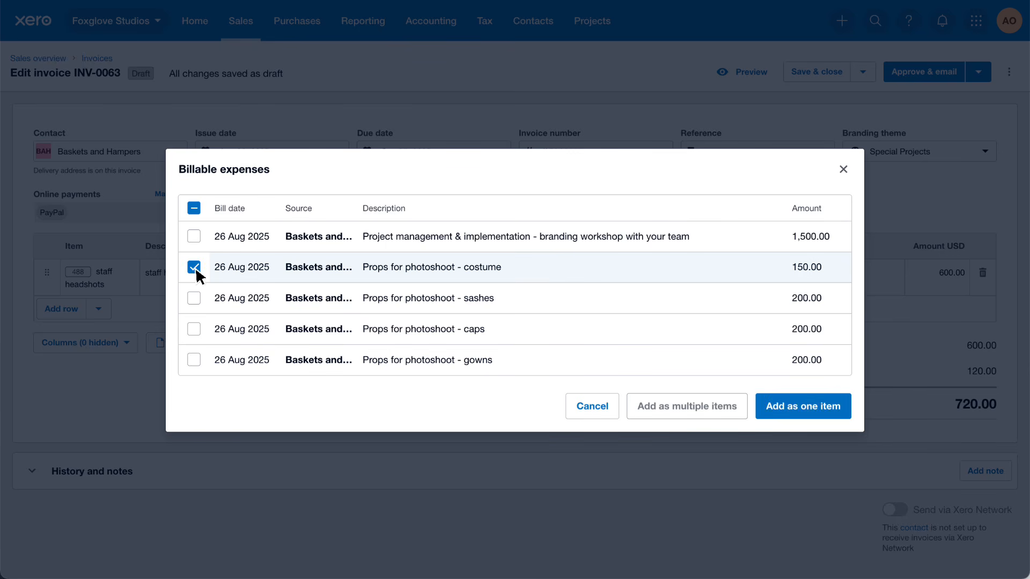
left_click(194, 298)
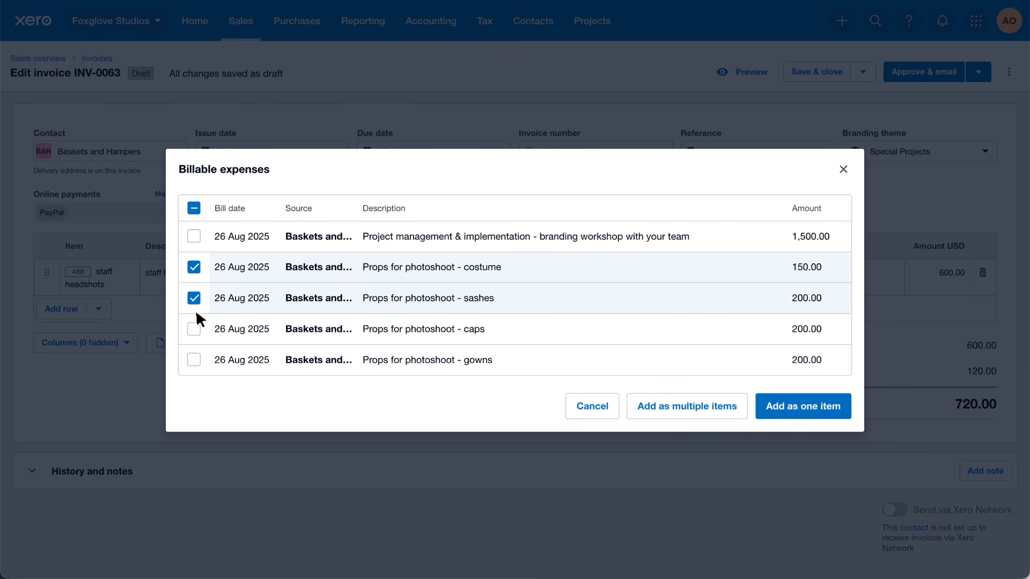
left_click(194, 330)
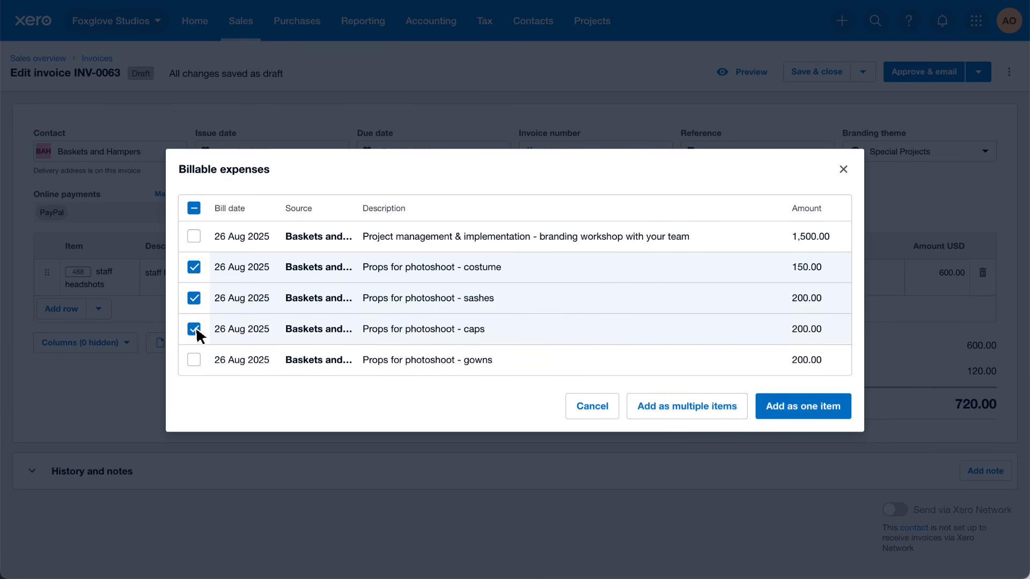
left_click(194, 359)
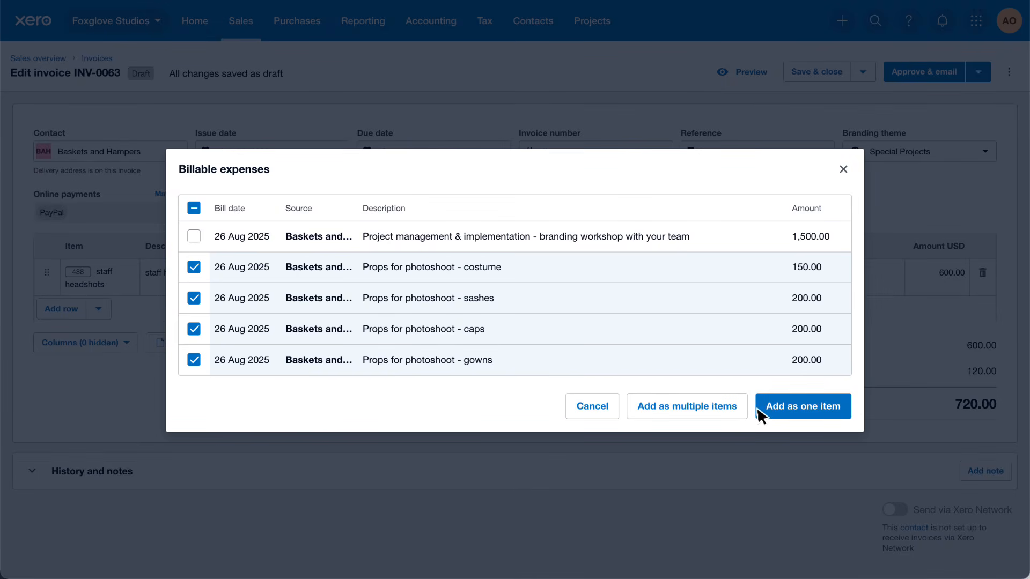
left_click(844, 412)
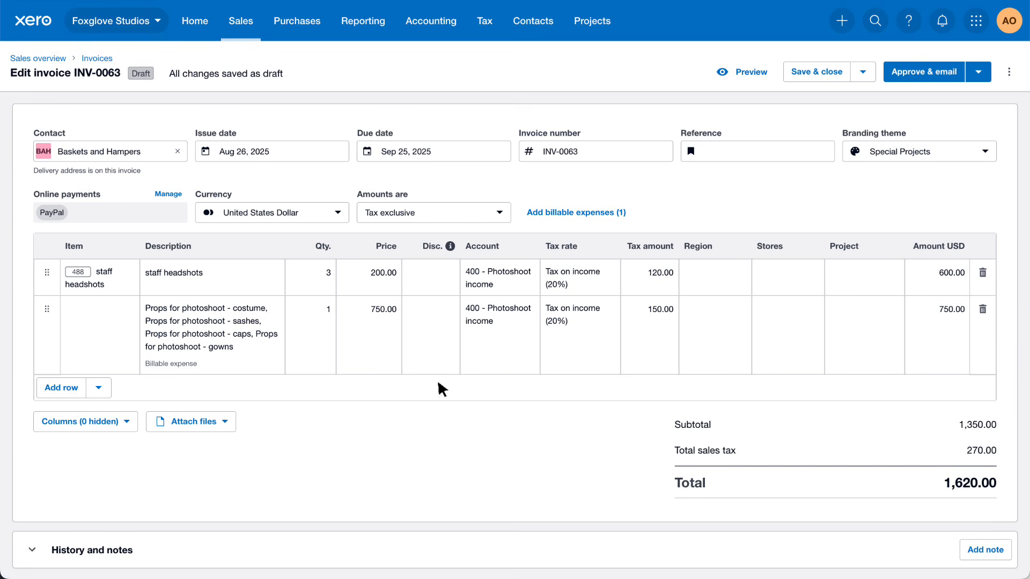
Step: Add a line for item 490, 1/2 day shoot, priced 450.00 with a 10% discount and the region EastSide
left_click(80, 397)
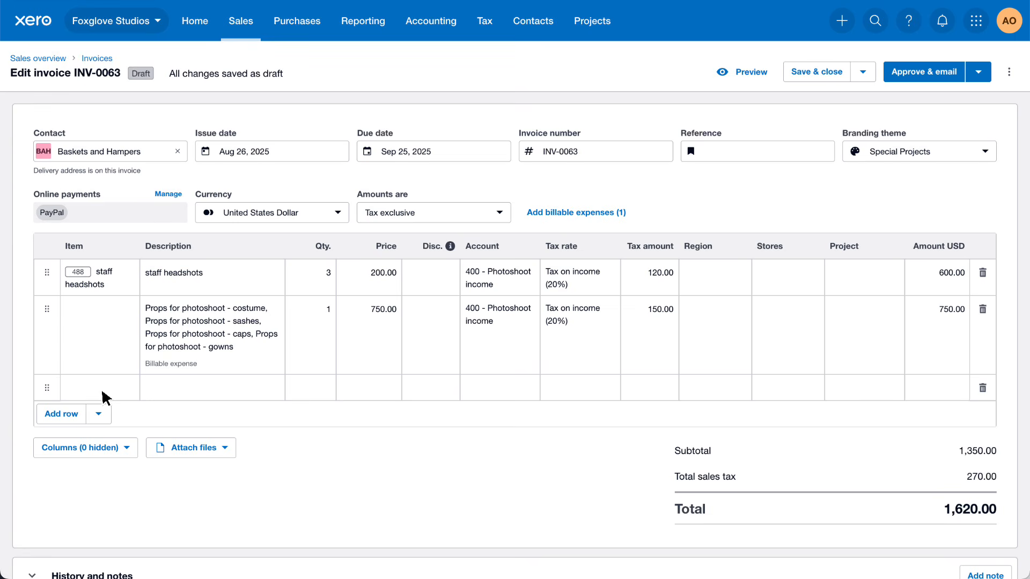
left_click(121, 390)
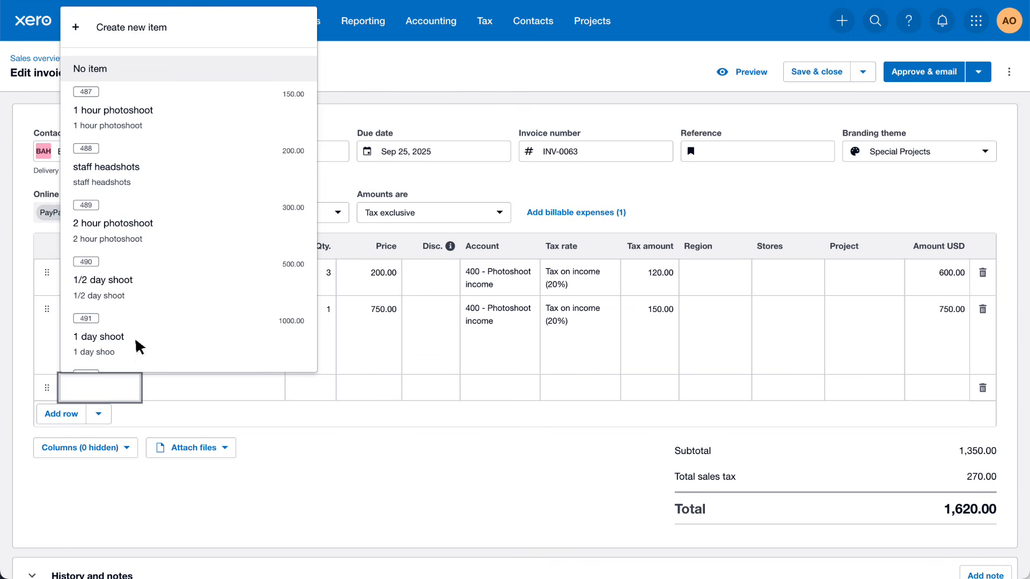
left_click(155, 289)
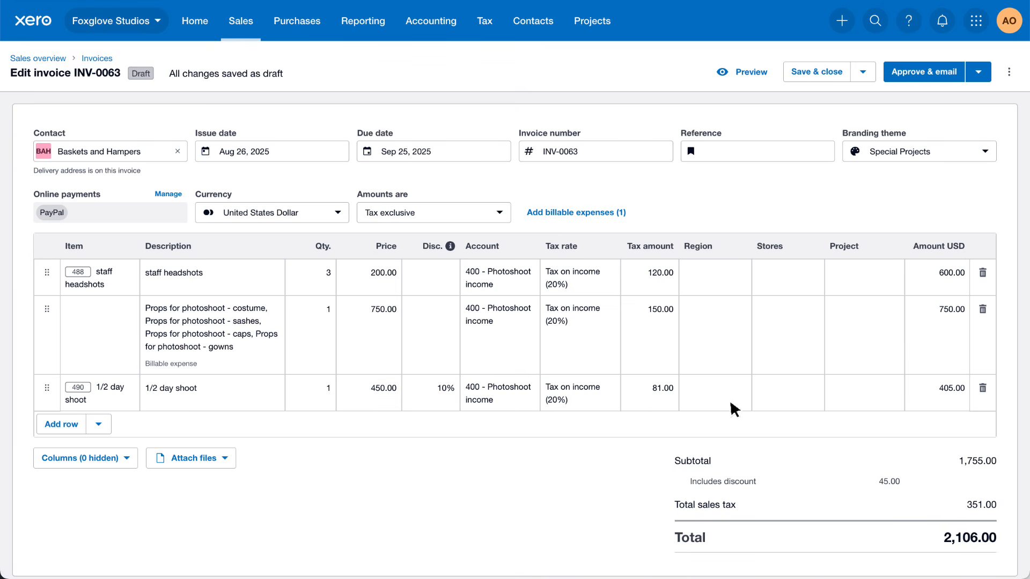
left_click(741, 407)
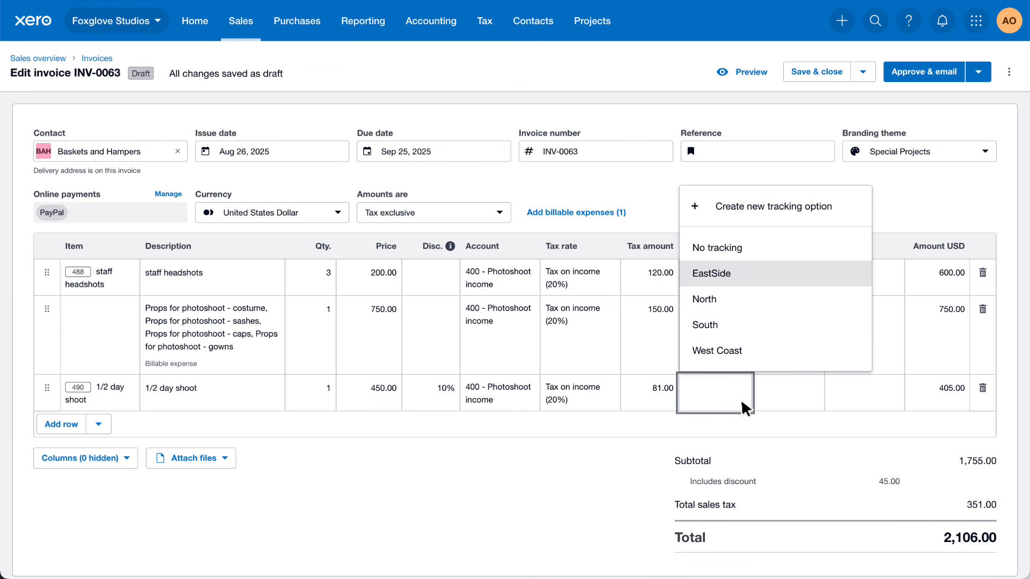
left_click(738, 282)
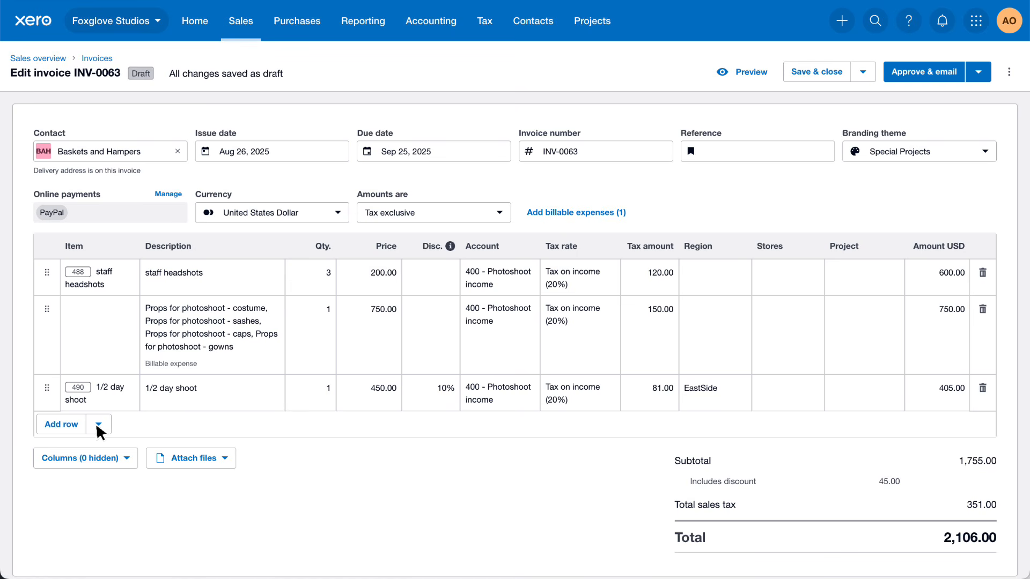
Step: Add a Loyalty discount line with quantity 1, price -100.00, account 208 - Discount given and tax rate Tax Exempt (0%)
left_click(79, 426)
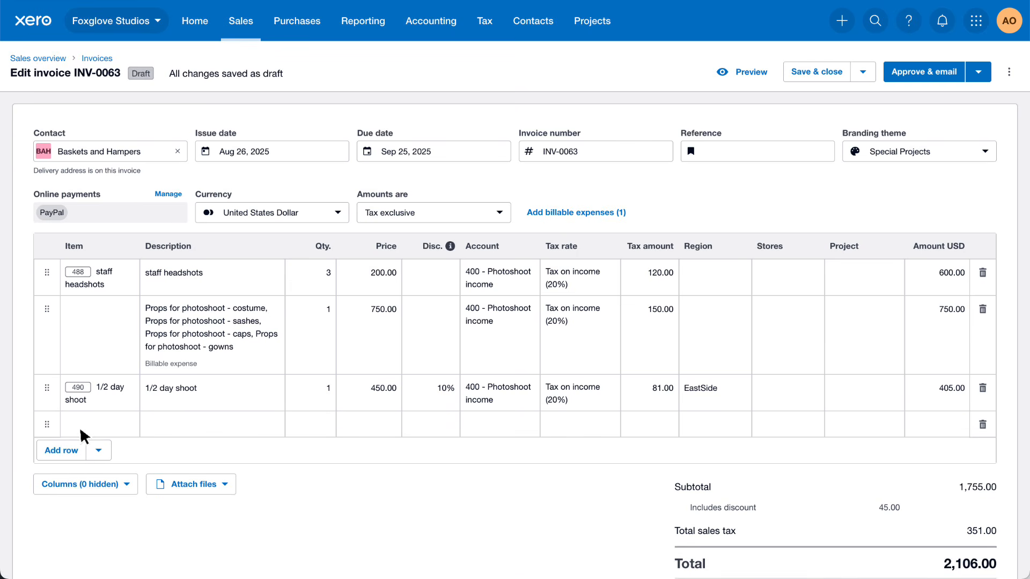
left_click(99, 450)
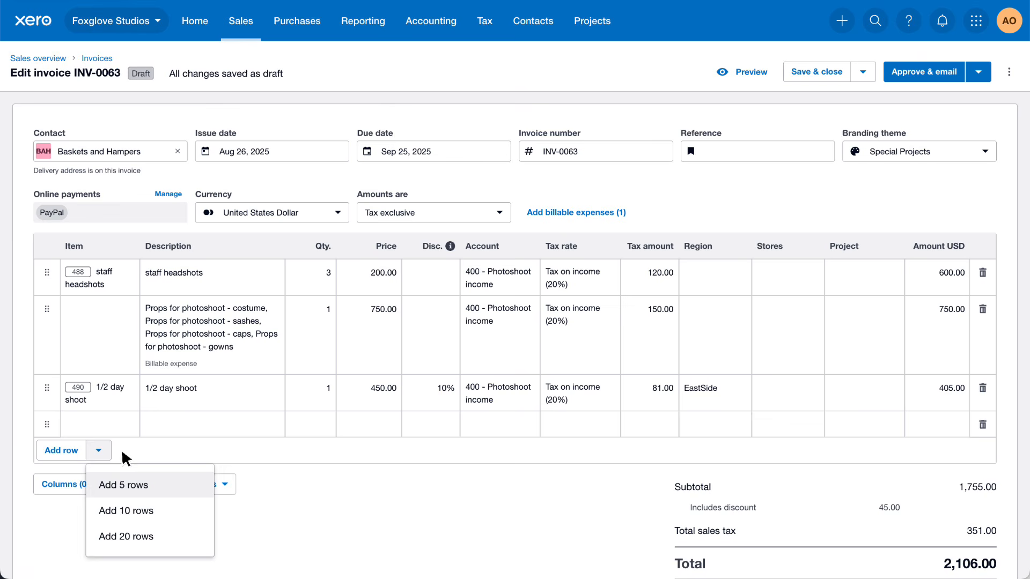
left_click(124, 457)
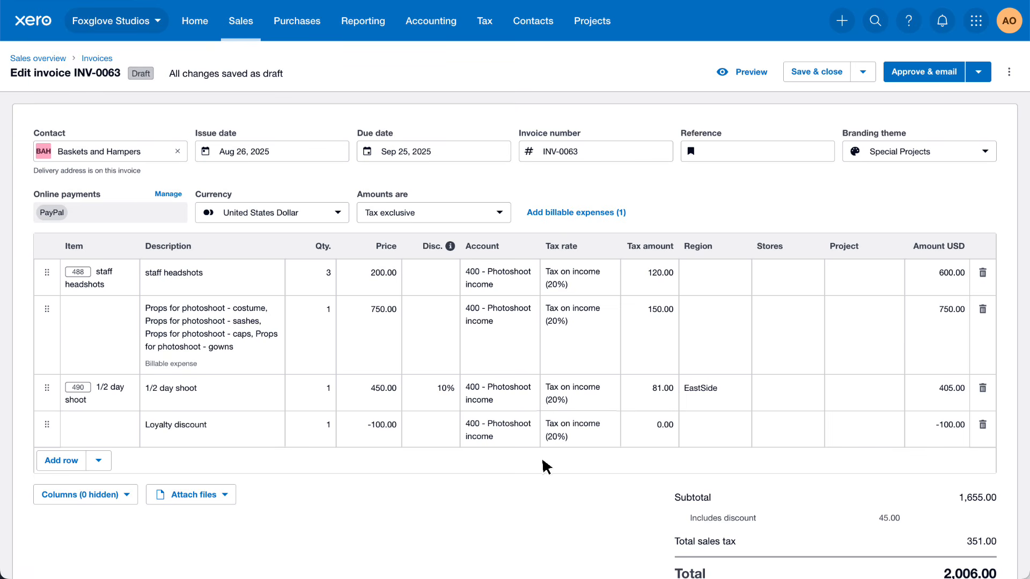
left_click(526, 437)
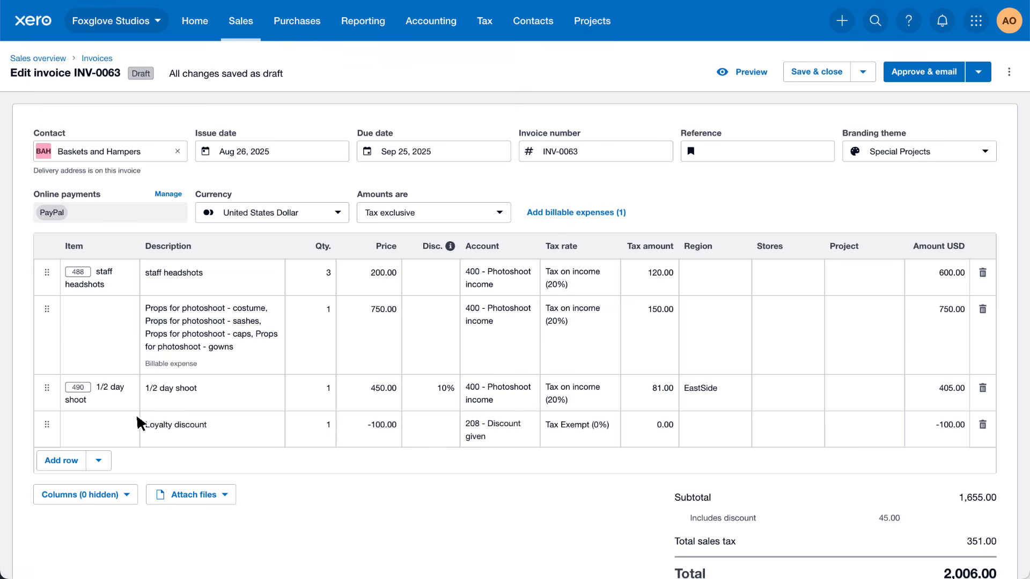
Step: Add a description-only line reading "Thanks for doing business with us!" at the end of the invoice
left_click(75, 460)
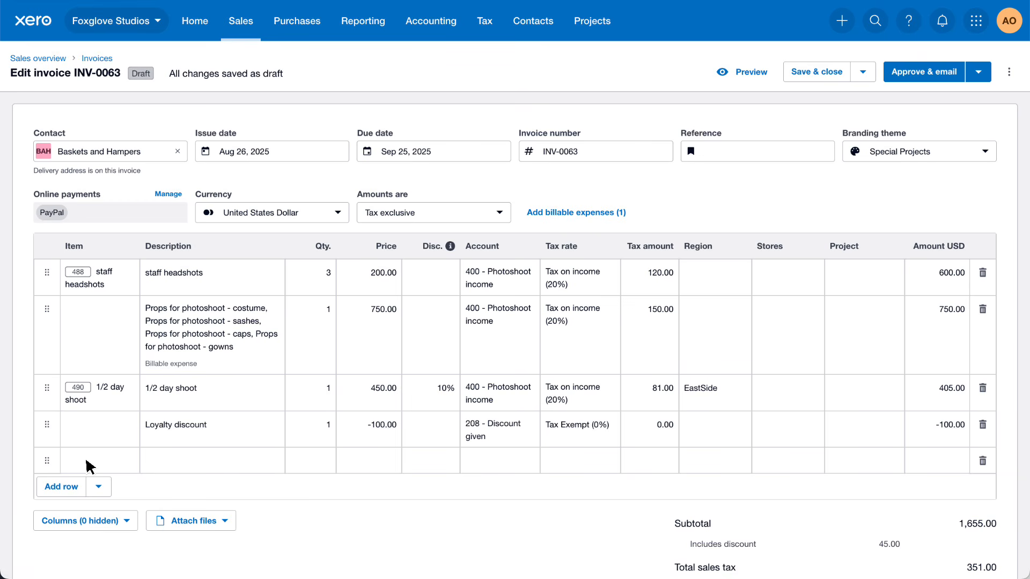
left_click(150, 469)
type("Thanks for doing business with us!")
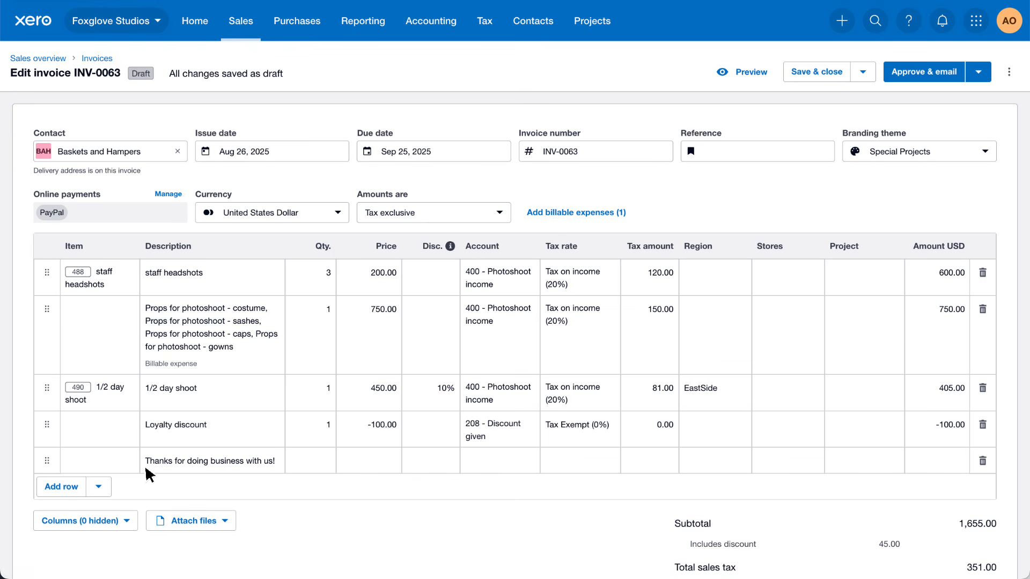
Step: Hide the Project column from the invoice's line item table
left_click(129, 528)
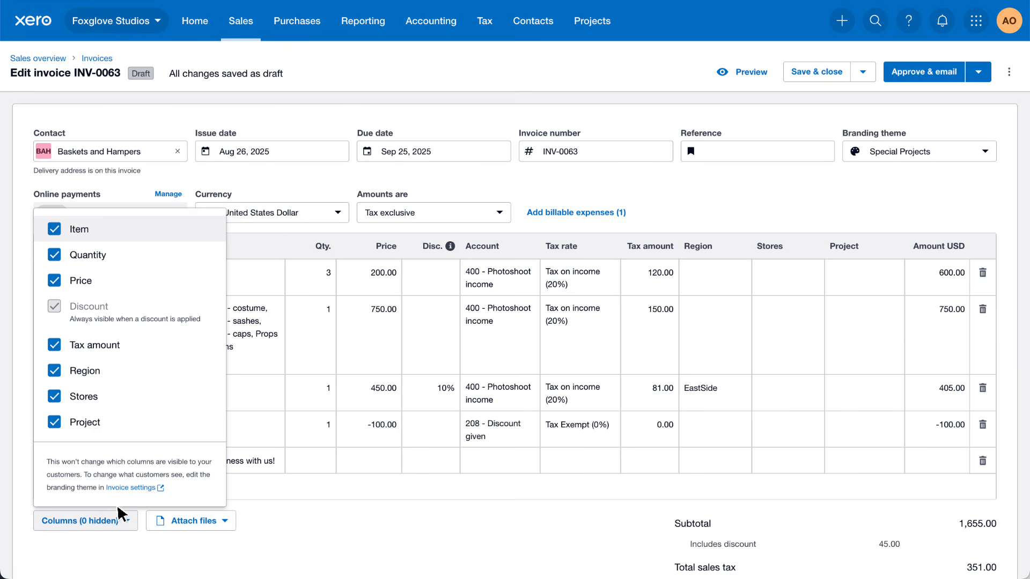
left_click(54, 423)
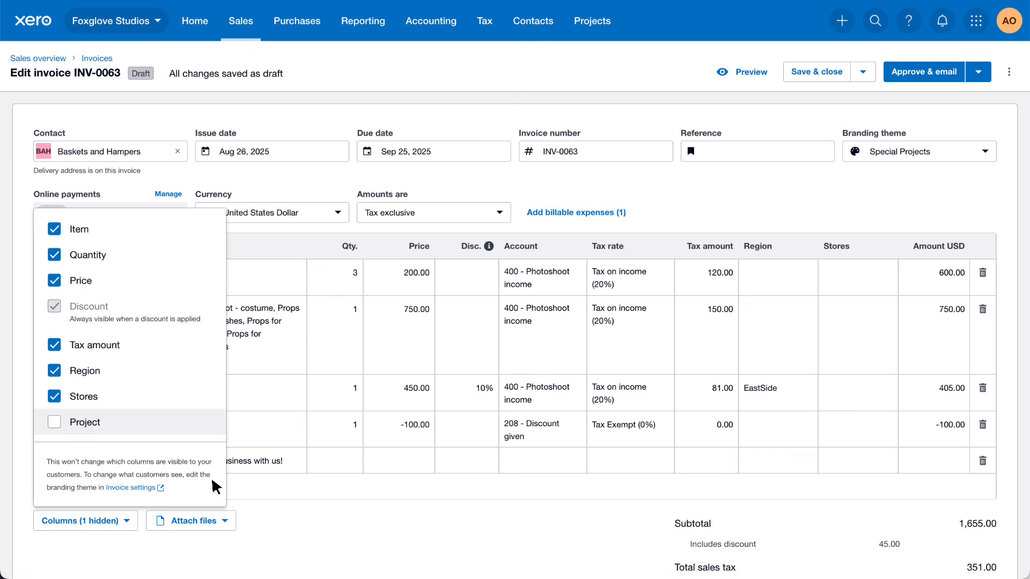
Step: Attach the file Attachment for invoice.pdf to the invoice and include it with the online invoice
left_click(238, 495)
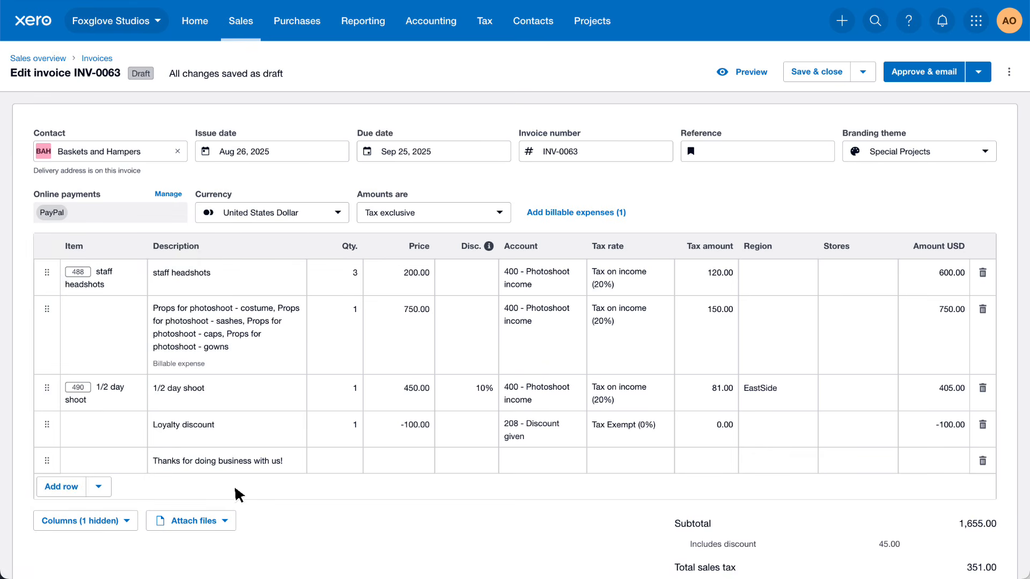
left_click(220, 525)
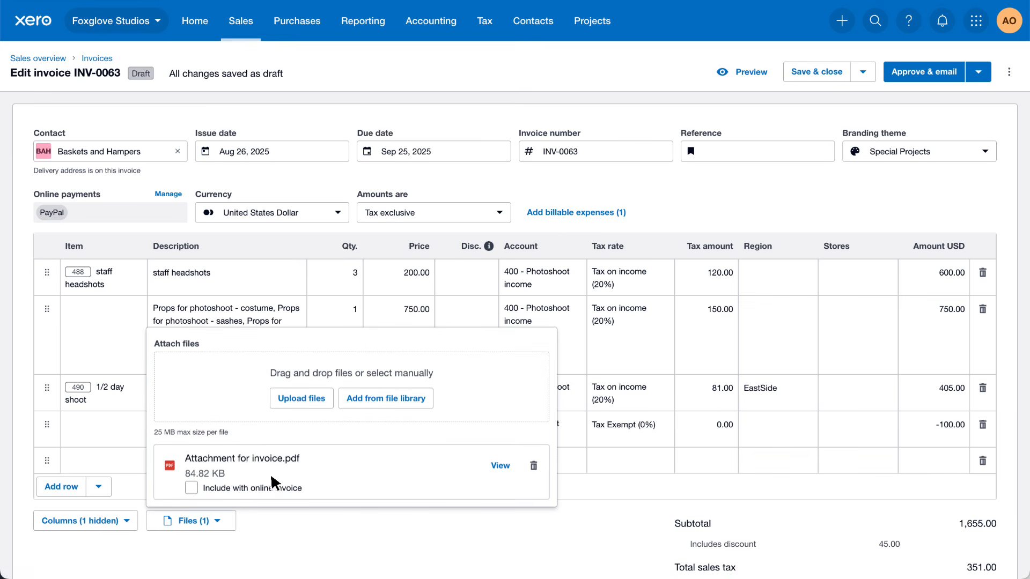
left_click(191, 488)
key("Escape")
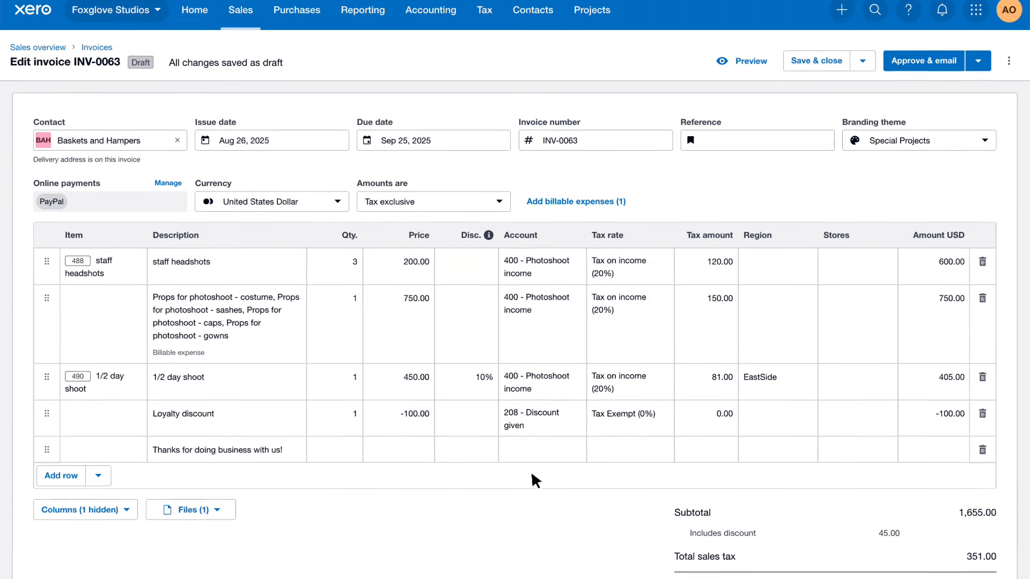
Step: Preview the draft invoice as customers will see it and check the available approval options
scroll(535, 480, "down", 1)
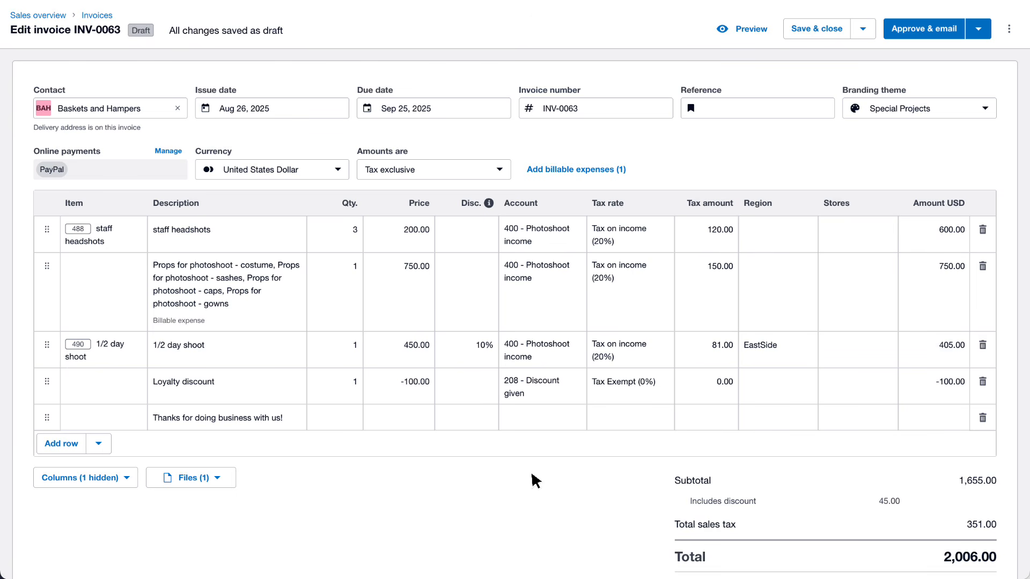
left_click(767, 31)
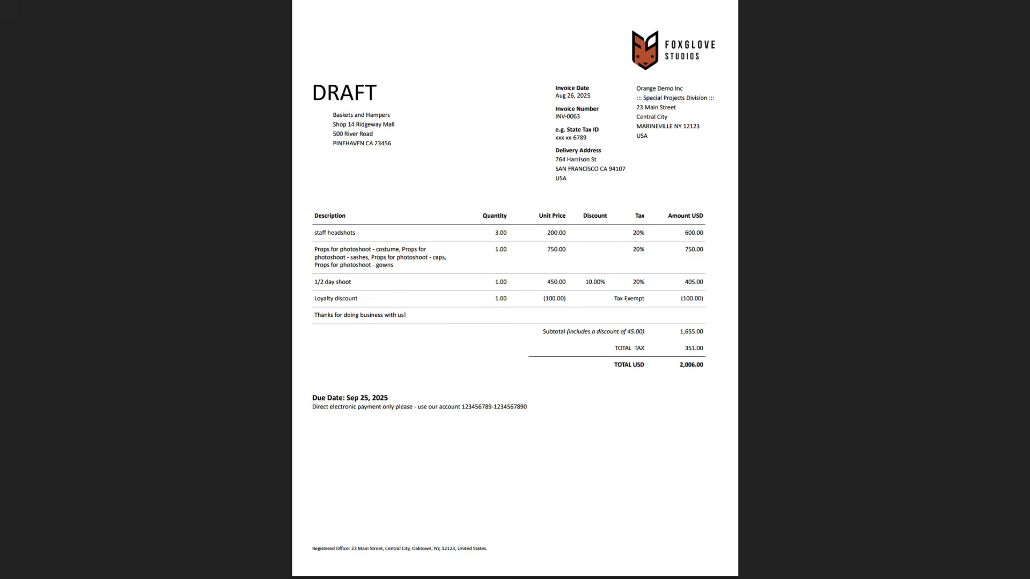
key("Escape")
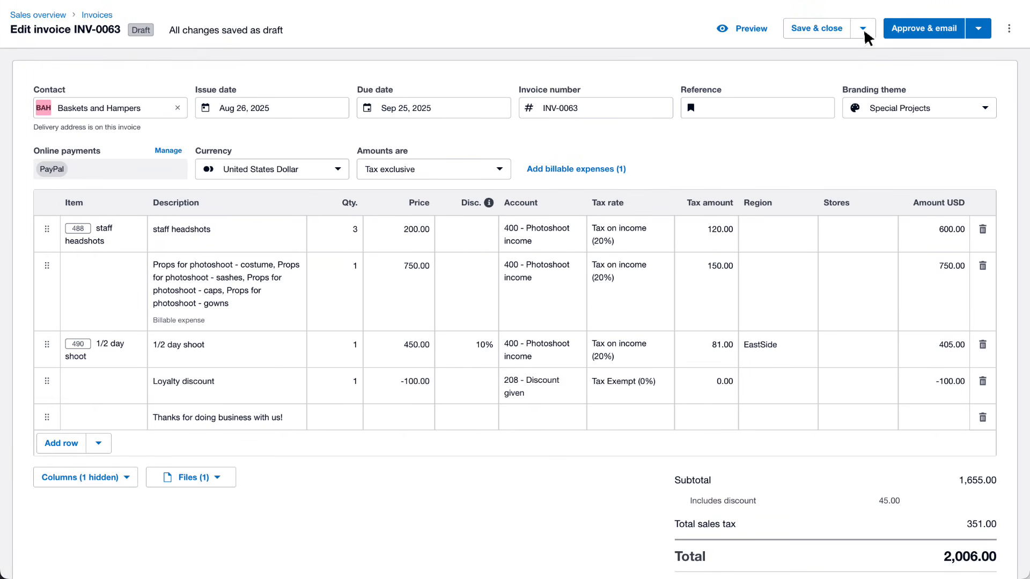
left_click(978, 30)
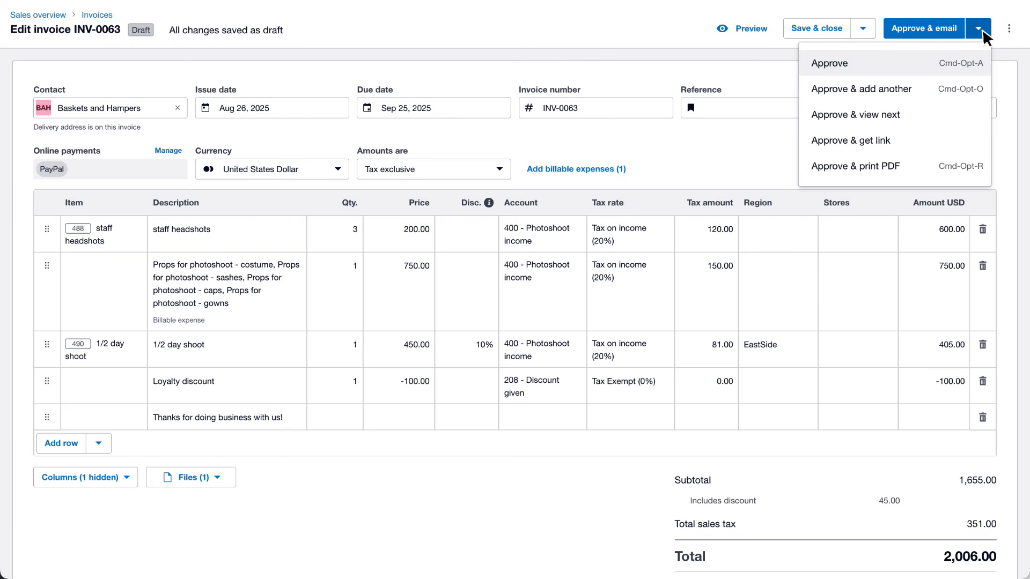
left_click(1003, 56)
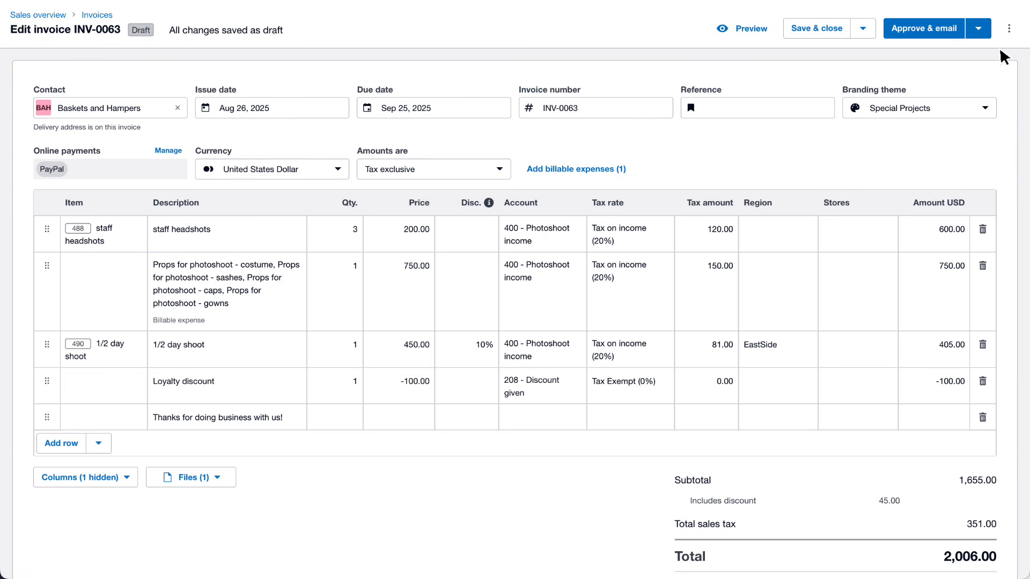